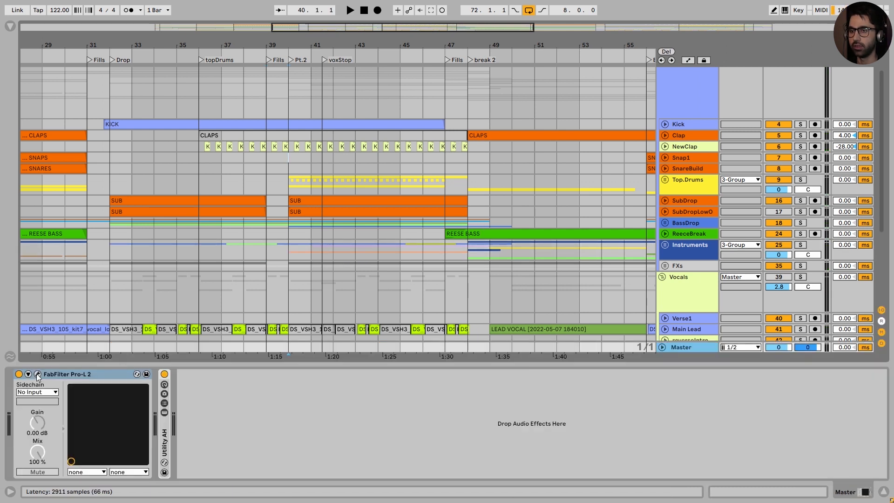
Step: Open the FabFilter Pro-L 2 limiter on the Master track and move its window clear of the device chain
click(37, 374)
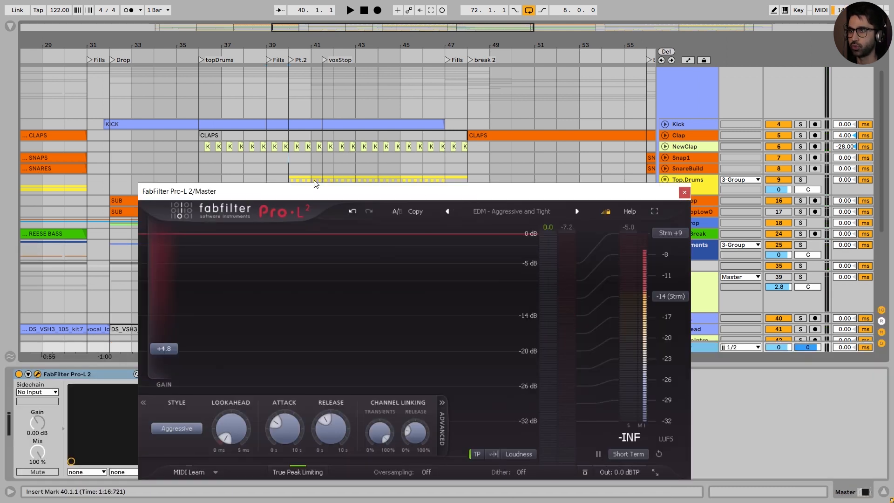
drag(316, 193, 303, 154)
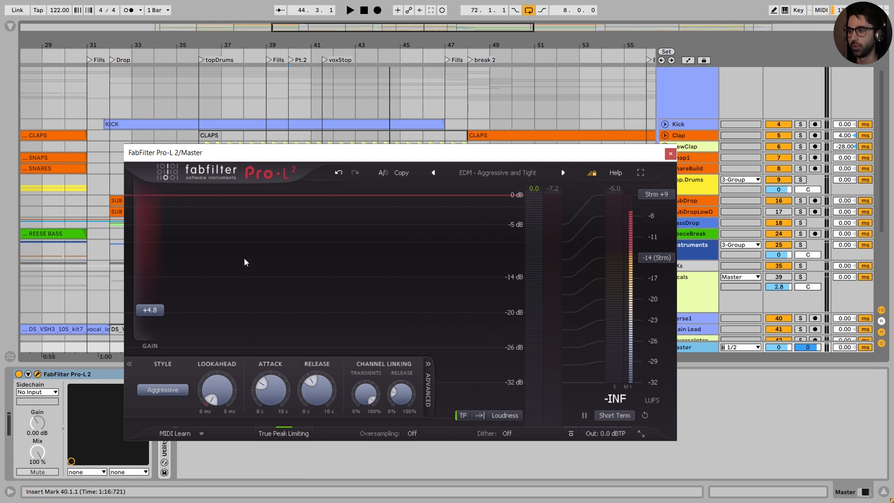
drag(662, 156, 614, 74)
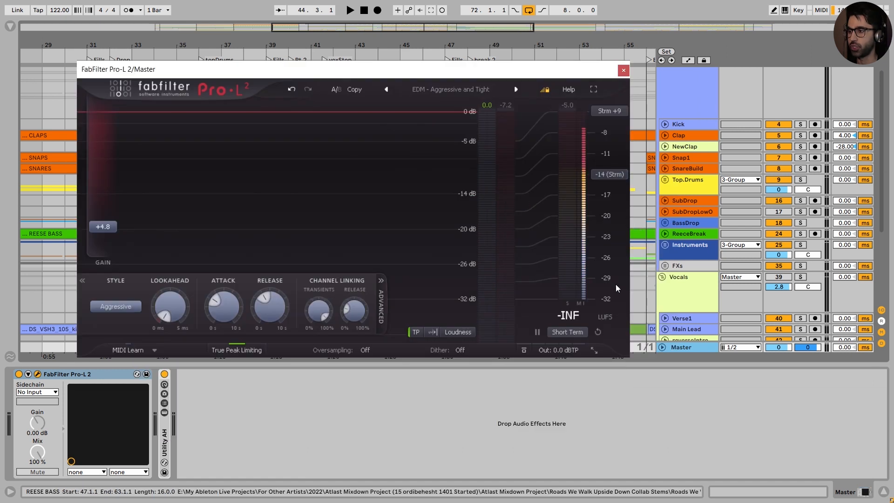
Step: Place FabFilter Pro-Q 3 before the limiter and add a bell band at about 432 Hz with a Q of 0.8
drag(185, 442, 14, 448)
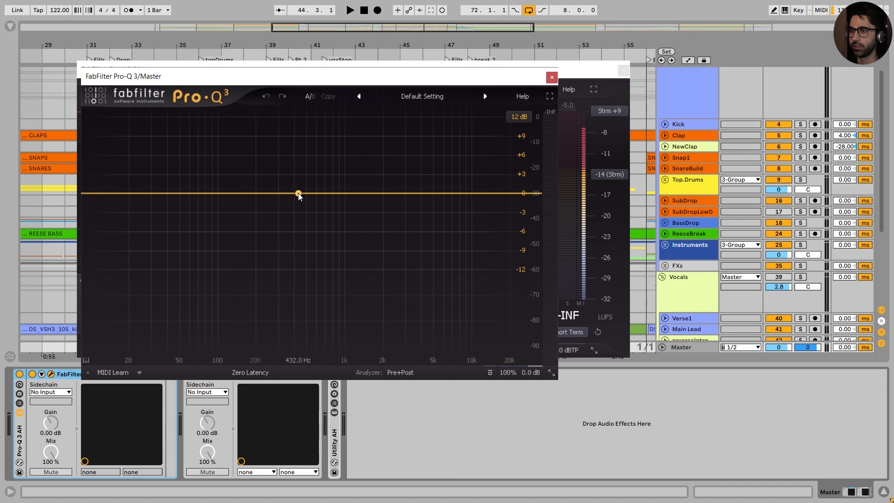
click(298, 193)
double_click(350, 321)
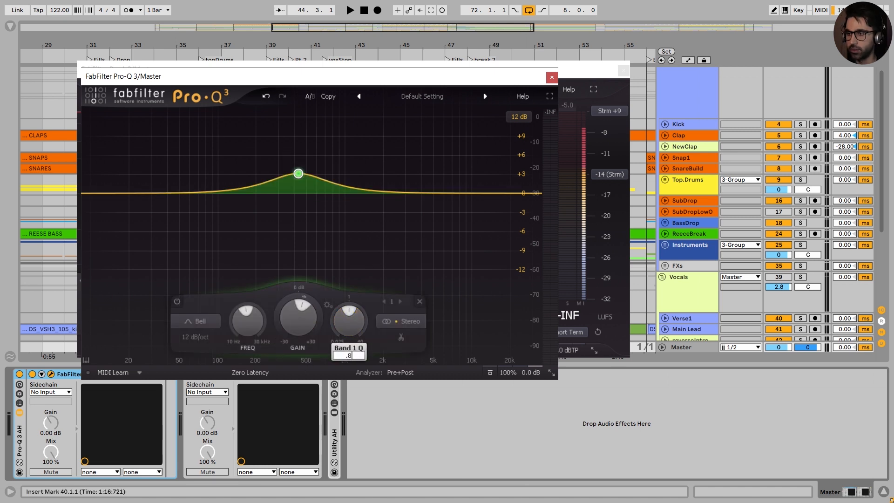
text(.800)
key(Return)
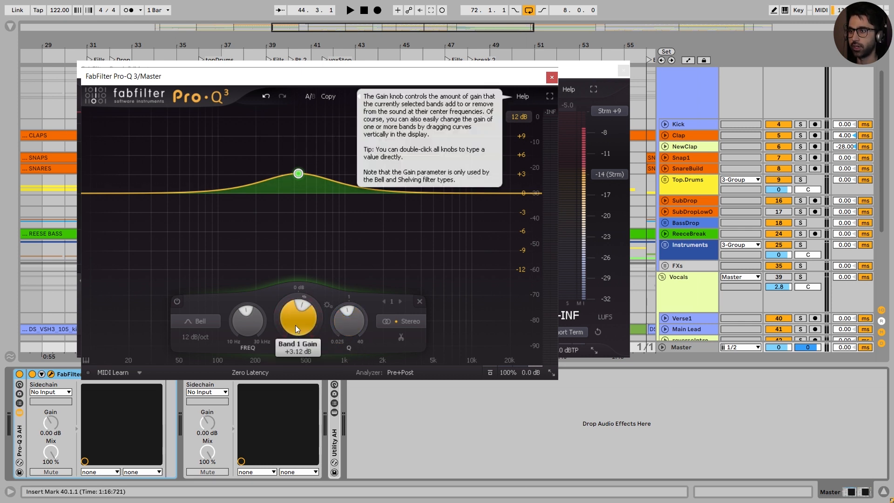
Step: Boost the bell band to about +8 dB and sweep its frequency during playback, auditioning it in solo, to settle on 470 Hz
key(space)
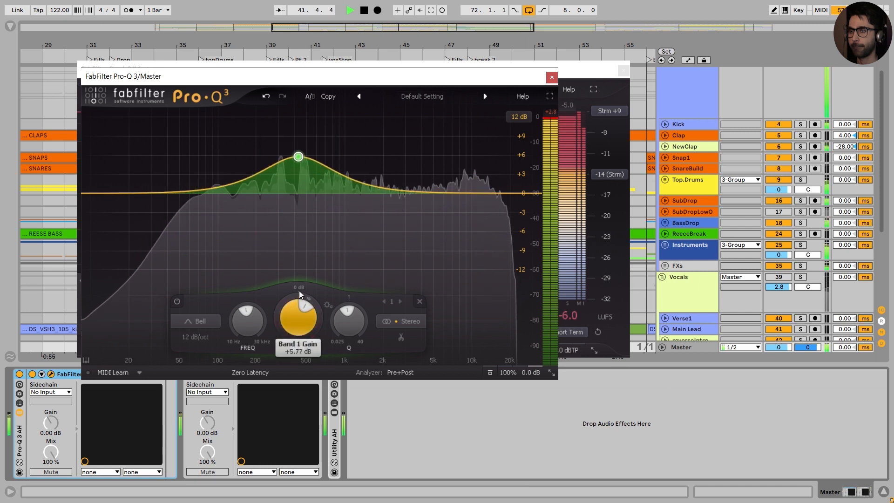
drag(247, 326, 250, 312)
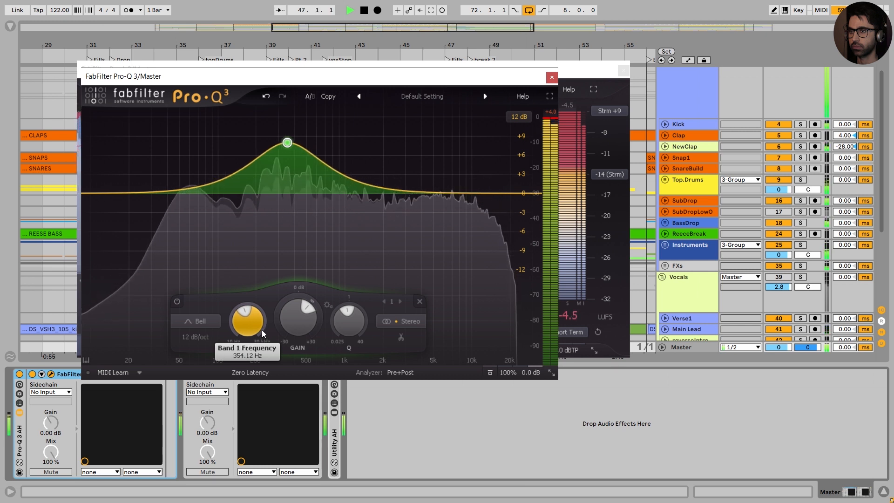
key(space)
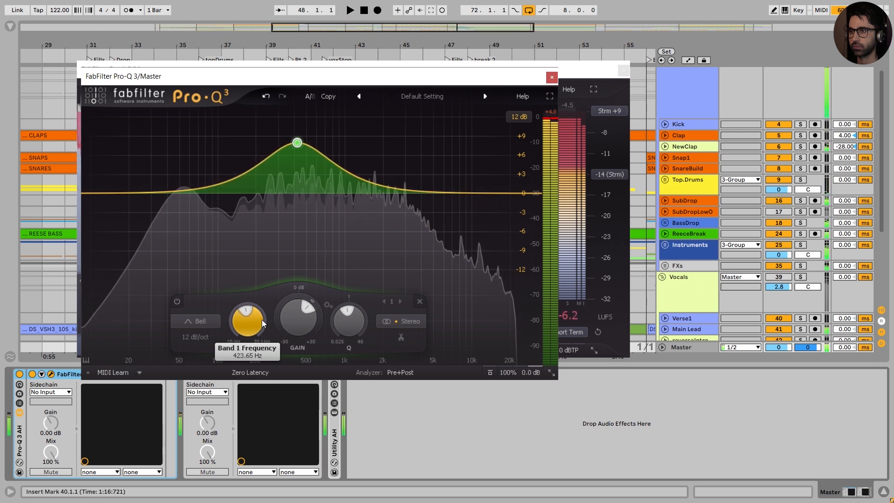
key(space)
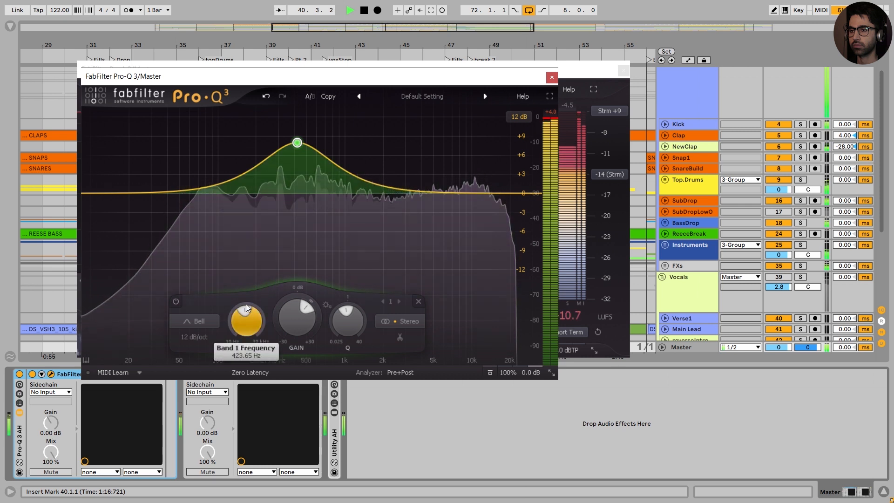
drag(316, 164, 323, 165)
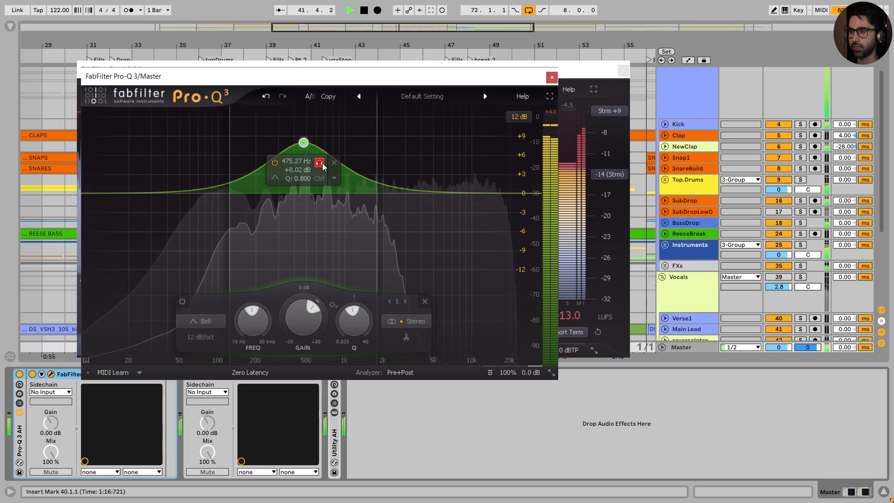
drag(324, 167, 324, 168)
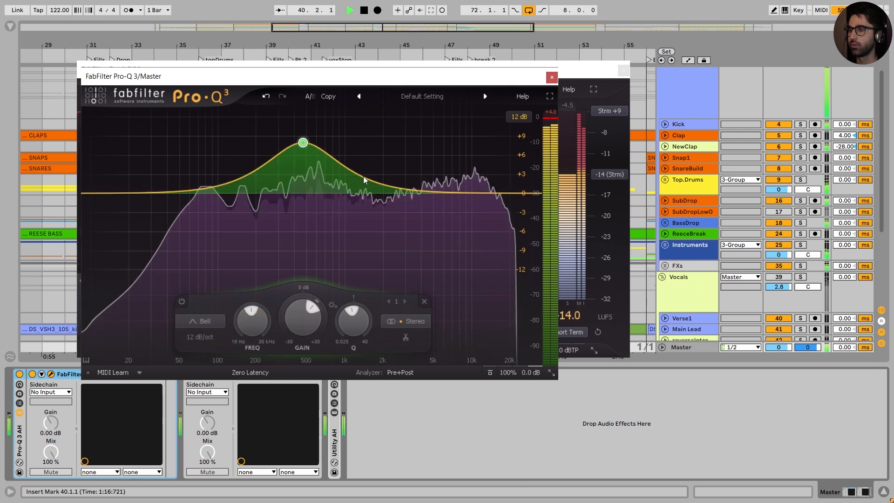
Step: Stop playback and set the 470 Hz band's gain to -2 dB
key(space)
double_click(305, 322)
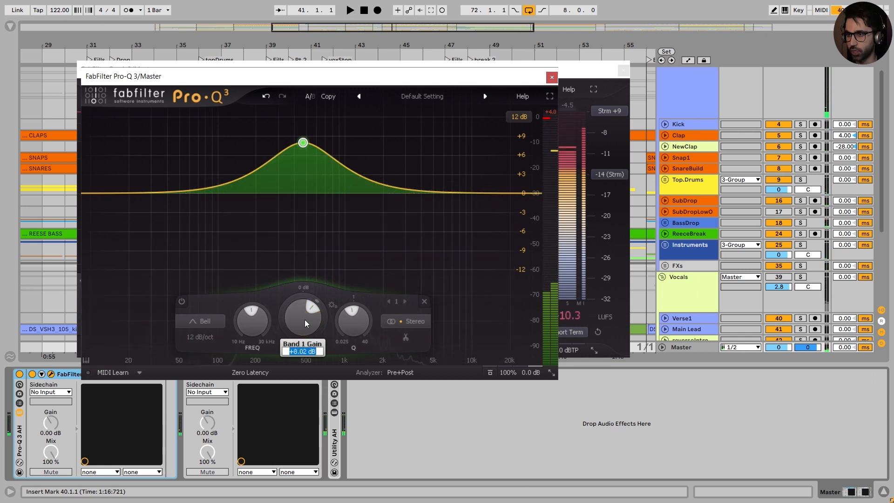
text(-2)
key(Return)
Step: Play the loop and toggle the band's bypass to compare the mix with and without the midrange cut
key(space)
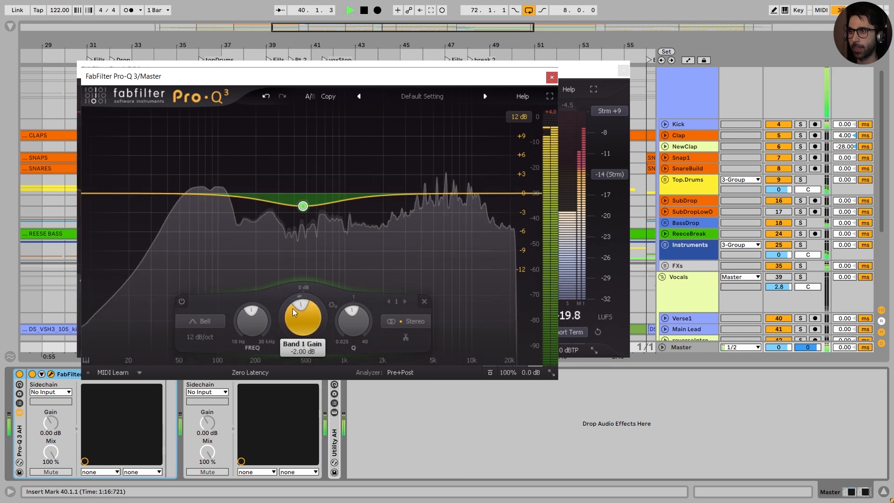
click(181, 302)
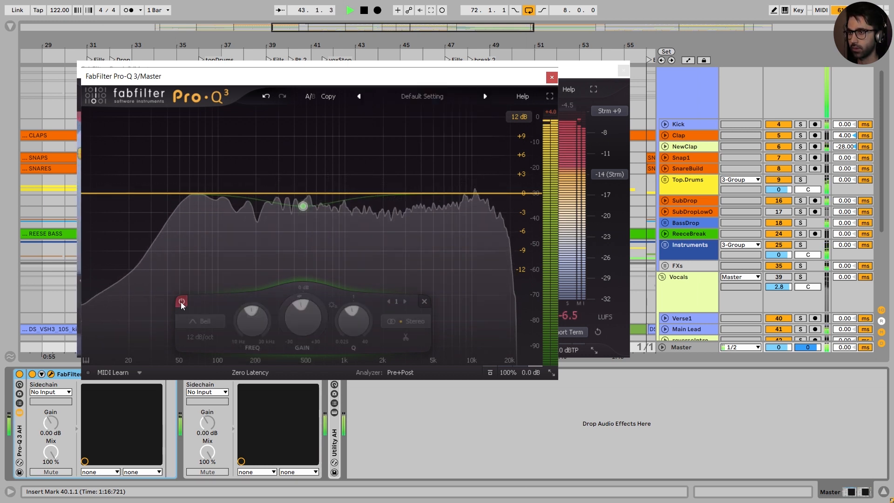
click(181, 302)
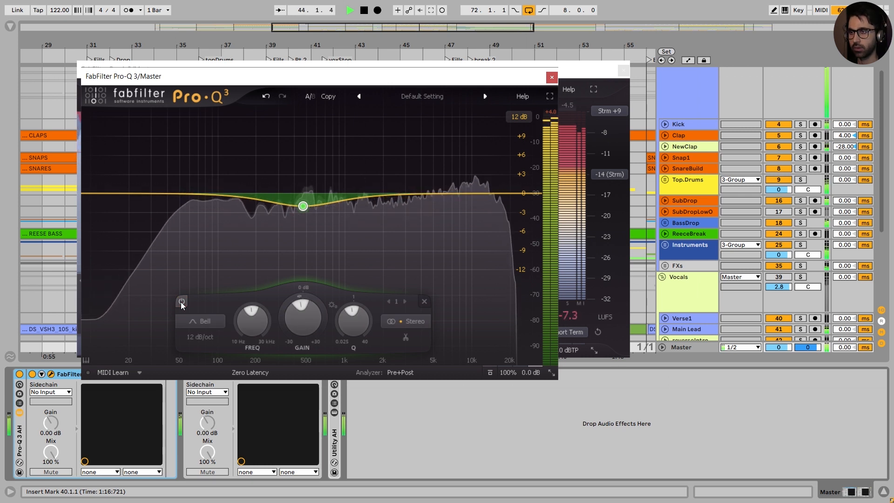
key(space)
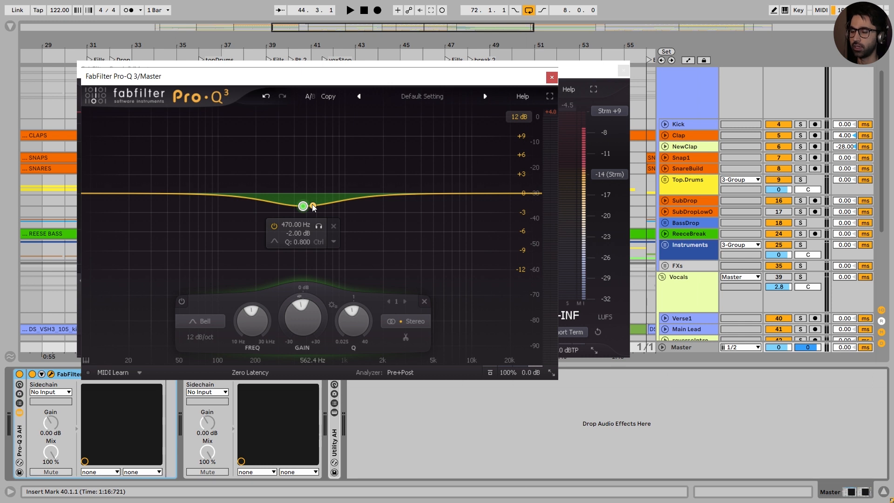
key(space)
click(182, 301)
click(181, 302)
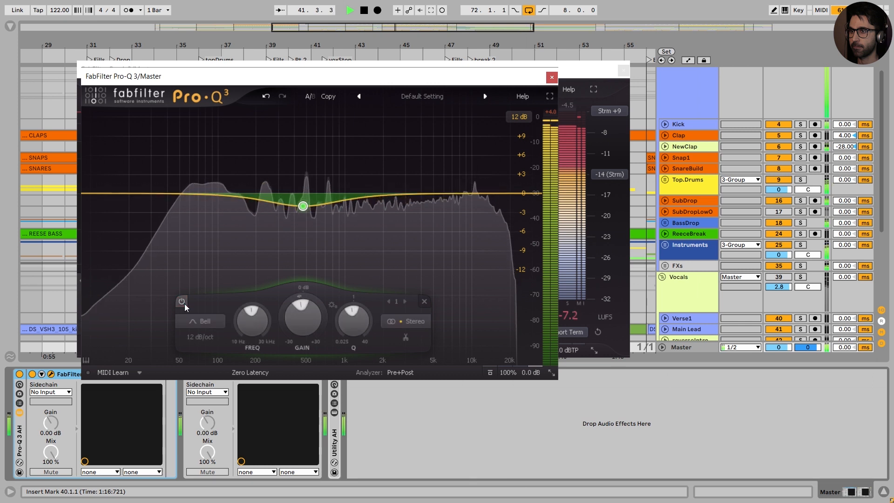
key(space)
Step: Arrange the Pro-Q 3 and Pro-L 2 windows side by side and bring the limiter to the front
drag(482, 77, 341, 101)
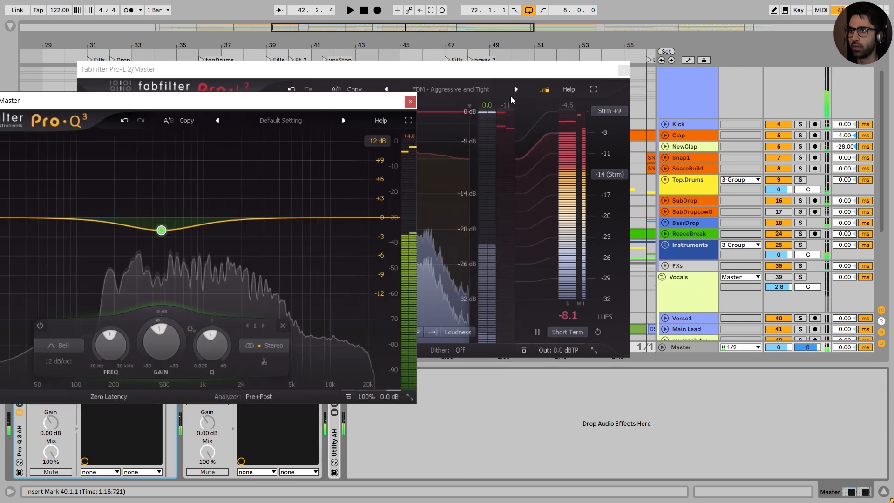
drag(384, 75, 666, 75)
click(230, 102)
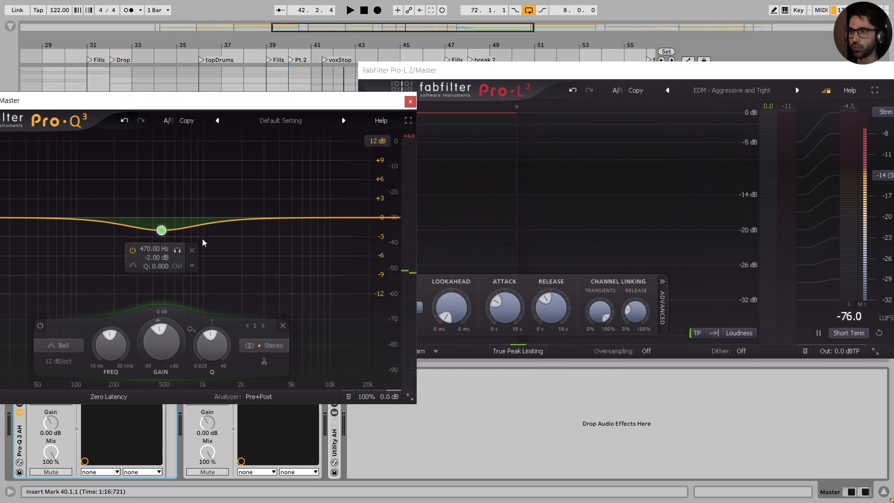
drag(244, 100, 241, 68)
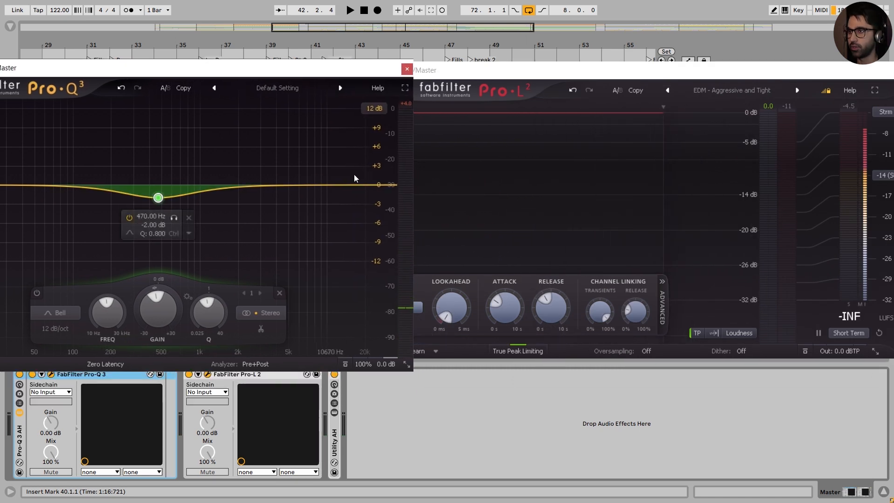
click(580, 78)
Step: Play the loop with the Pro-Q 3 cut on and off to compare the limiter's gain reduction
key(space)
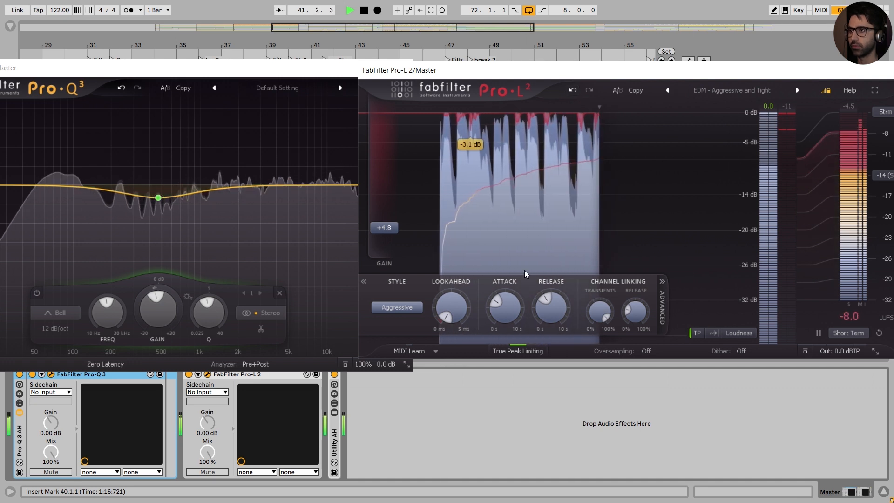
key(space)
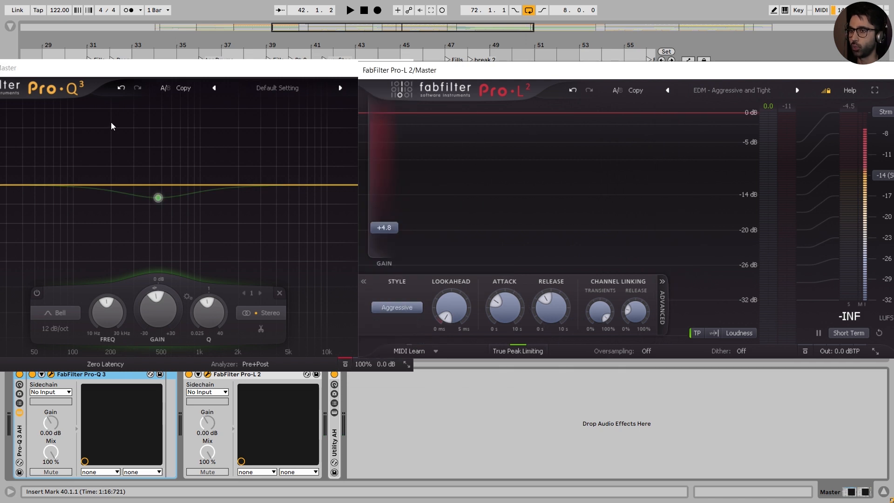
key(space)
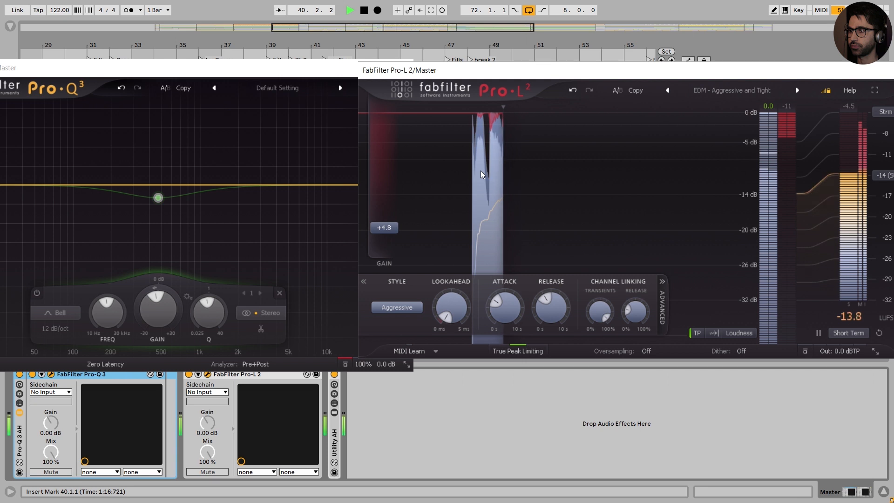
key(space)
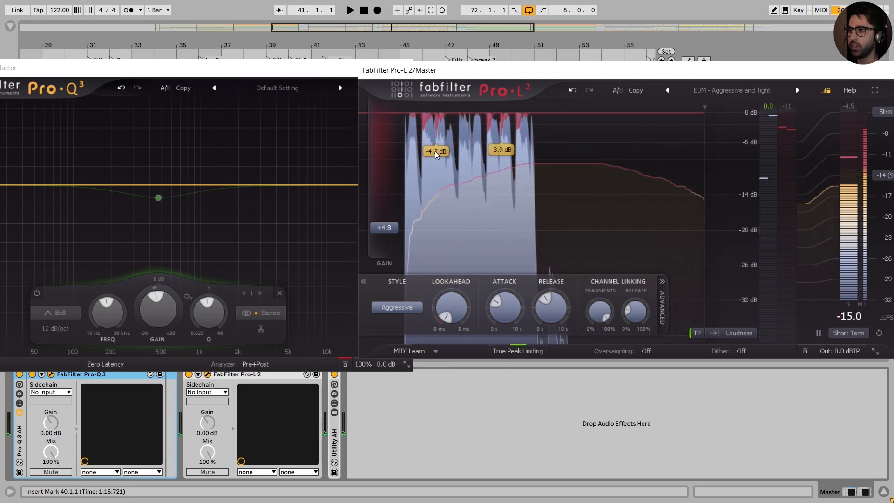
click(345, 366)
key(space)
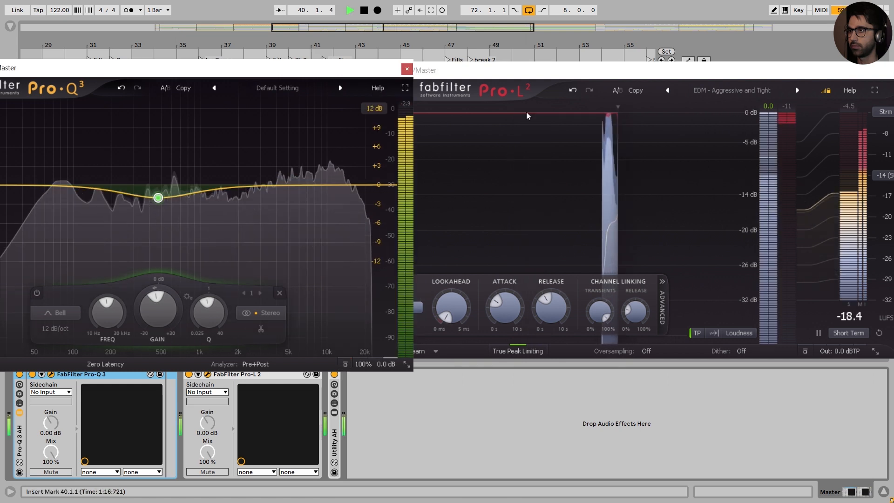
key(space)
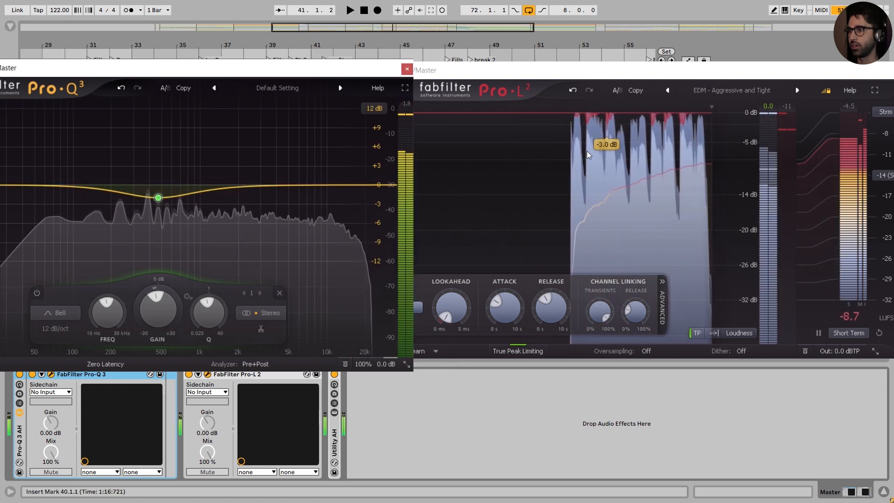
Step: Raise the Pro-L 2 gain to about +5 dB and play the loop to check the limiting
click(565, 74)
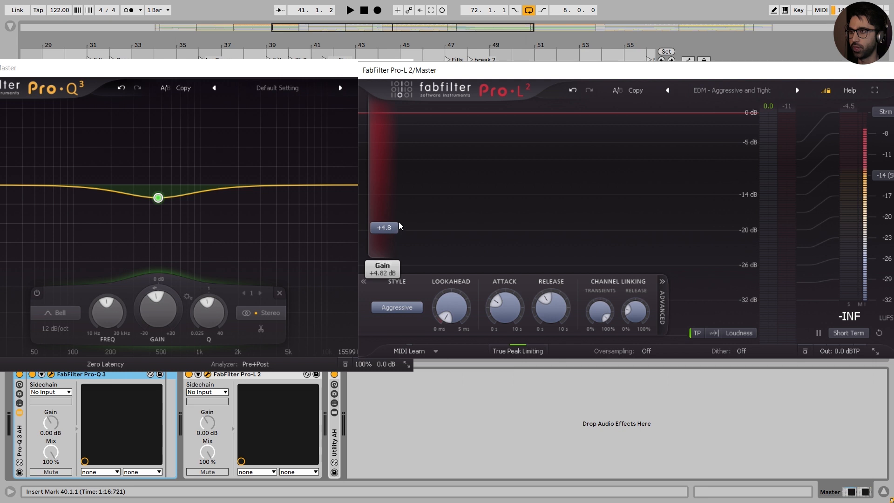
scroll(386, 244, up, 1)
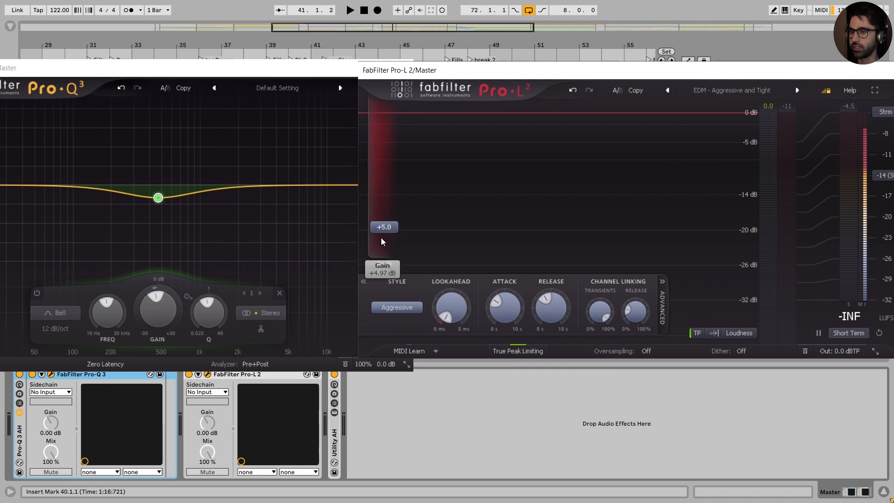
key(space)
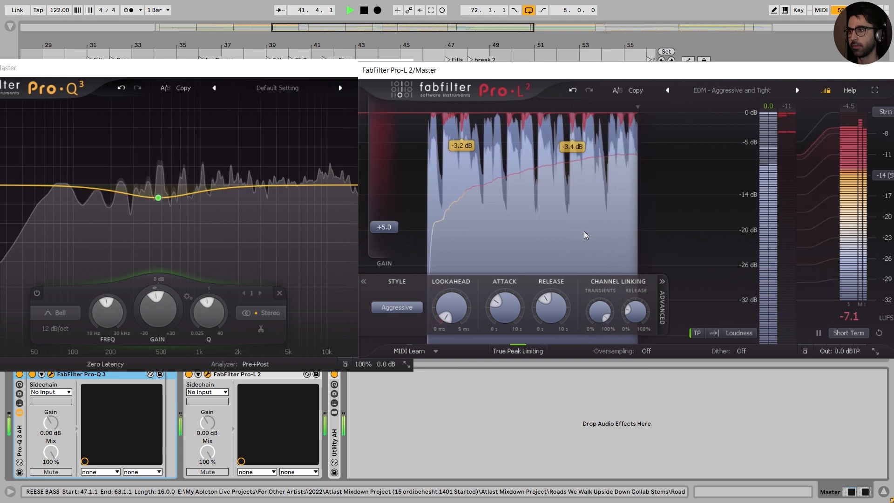
key(space)
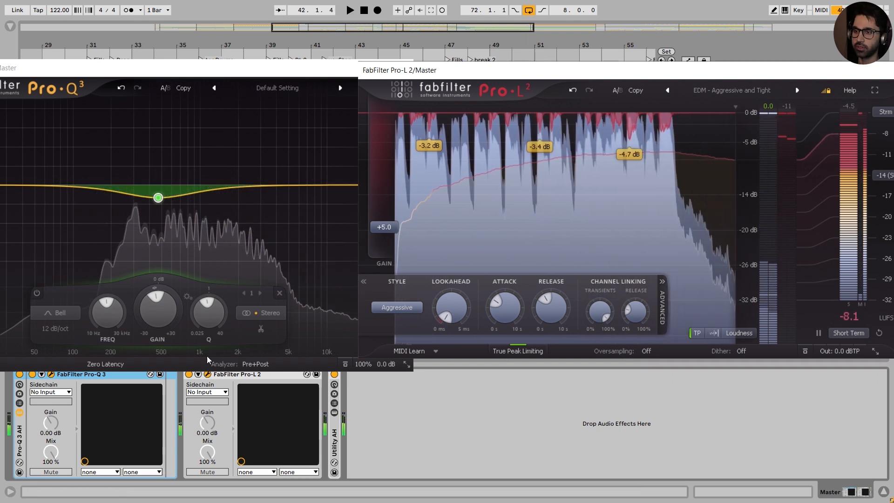
Step: Bring the whole Pro-Q 3 window into view and close it
drag(289, 74, 287, 66)
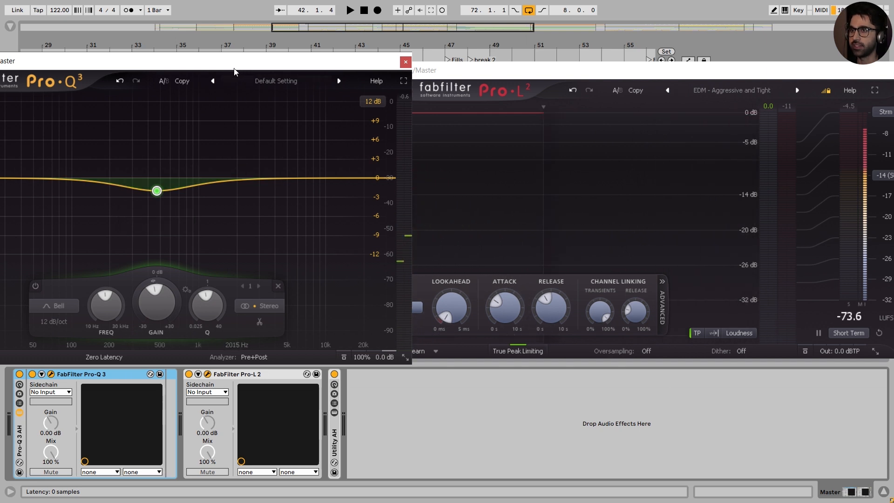
drag(234, 70, 439, 69)
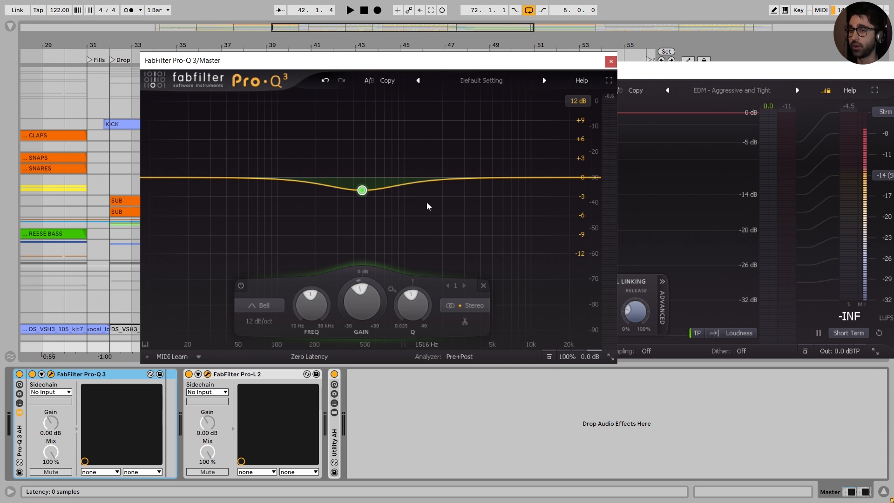
click(611, 62)
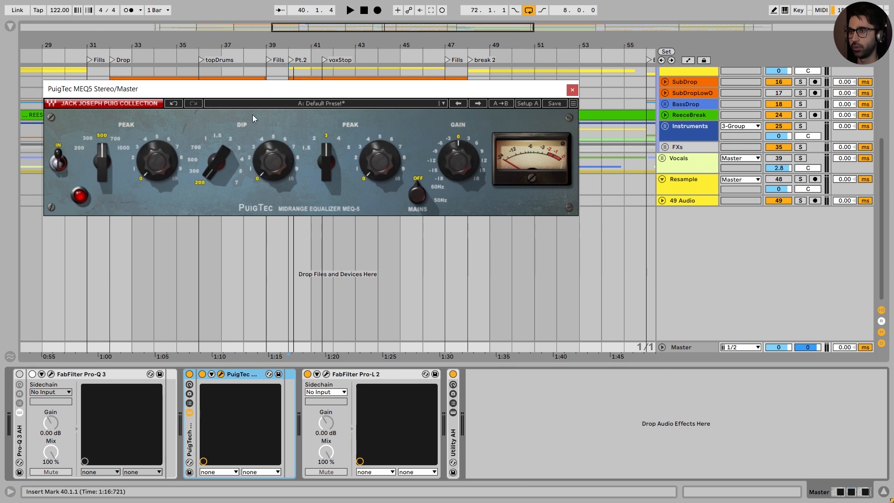
Step: Set the PuigTec MEQ5's dip frequency to 300 Hz and its dip amount to about 2
mouse_move(217, 161)
mouse_down()
mouse_move(217, 130)
mouse_move(216, 157)
mouse_up()
drag(274, 161, 274, 145)
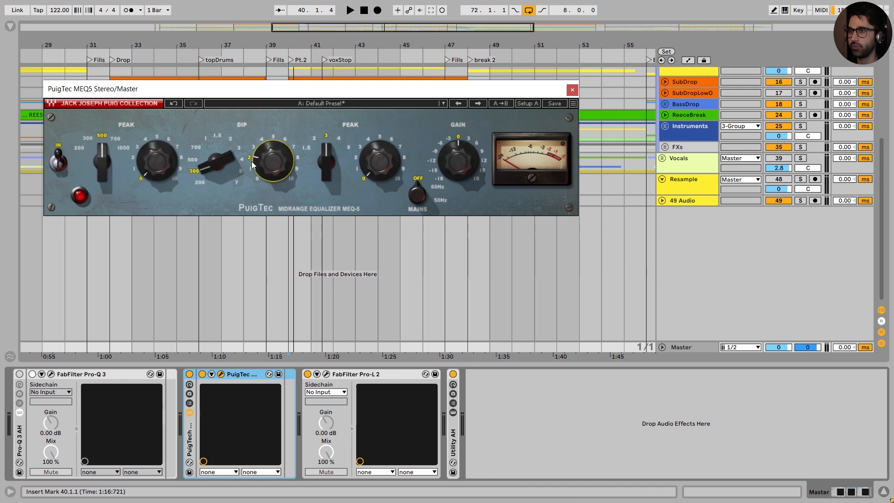
Step: Check the Pro-Q 3 cut's settings, then set the PuigTec MEQ5's dip to 500 Hz with its amount near maximum
click(52, 374)
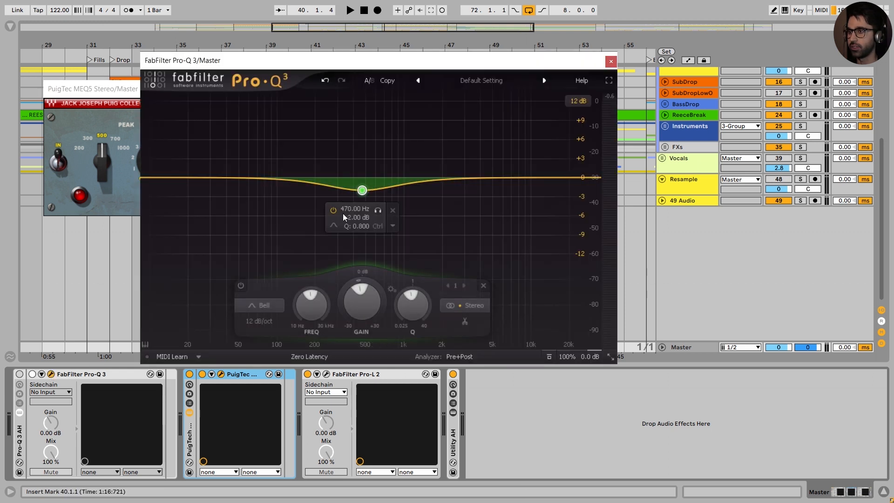
click(610, 61)
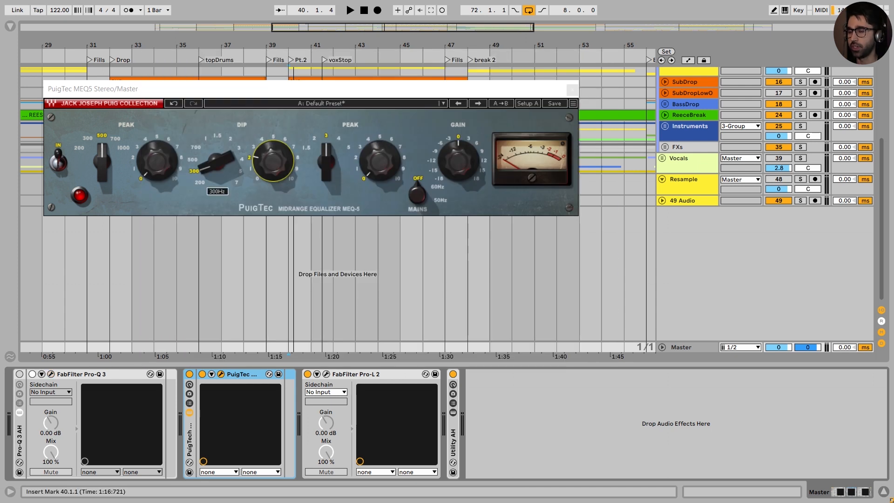
mouse_move(204, 172)
mouse_down()
mouse_move(204, 158)
mouse_move(205, 181)
mouse_up()
drag(273, 162, 273, 150)
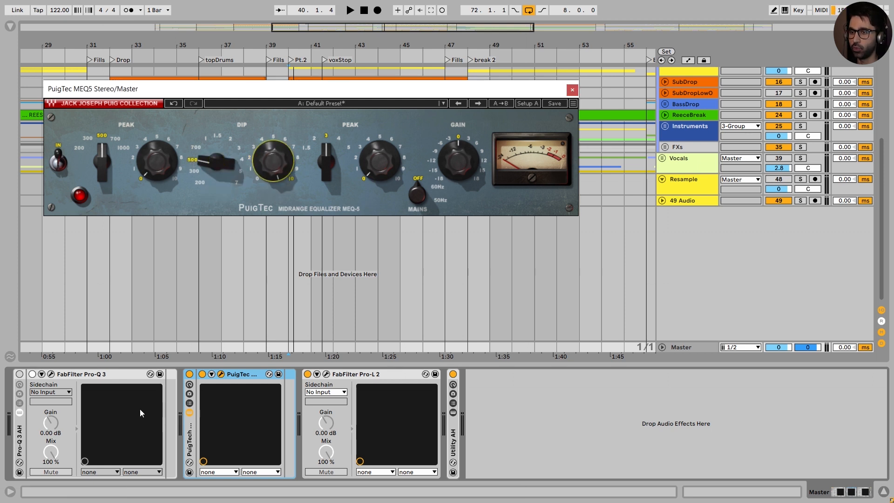
Step: Play the loop and switch the PuigTec rack off and on to compare the sound with the strong 500 Hz dip
key(space)
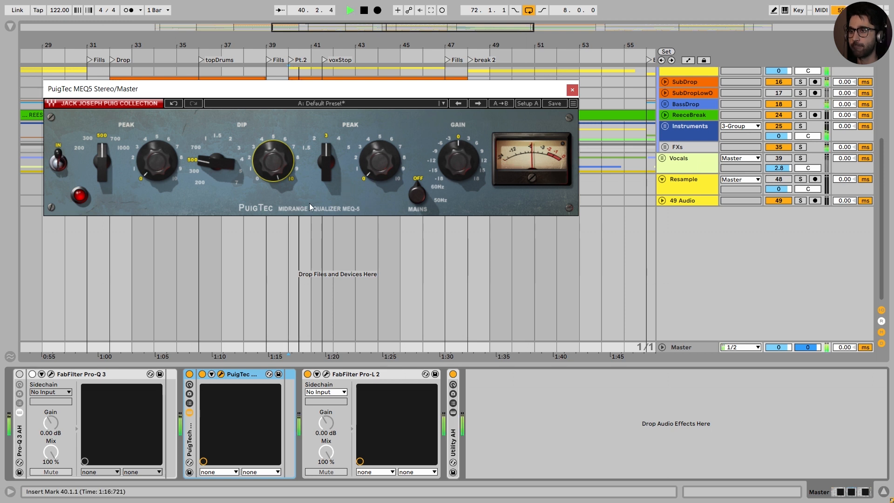
click(190, 374)
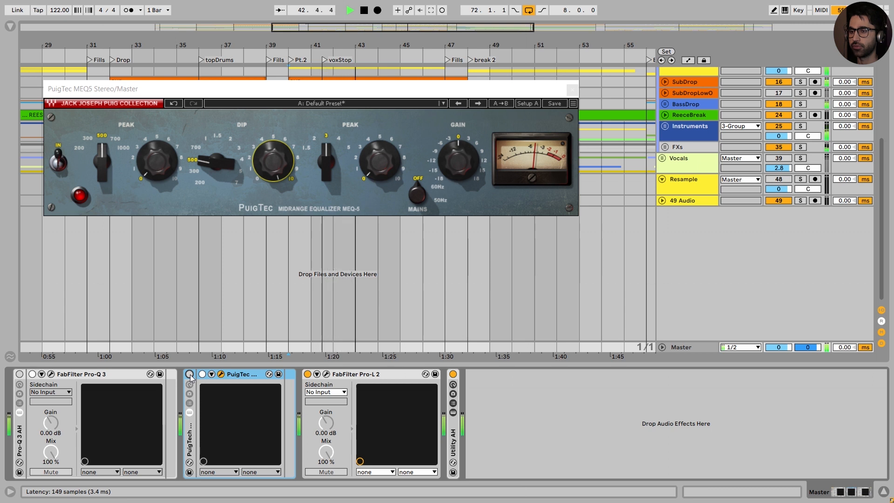
click(190, 374)
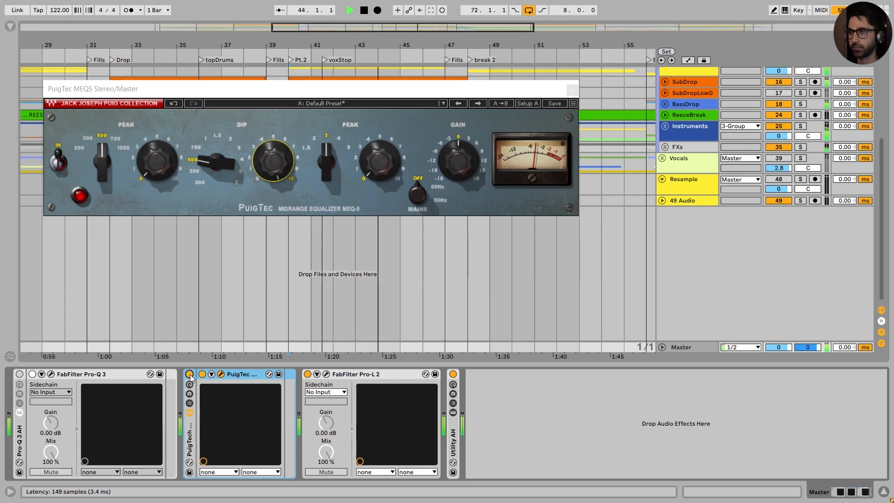
key(space)
Step: Lower the PuigTec's dip amount to about 3 and play the loop with its rack switched off and on
drag(273, 161, 274, 189)
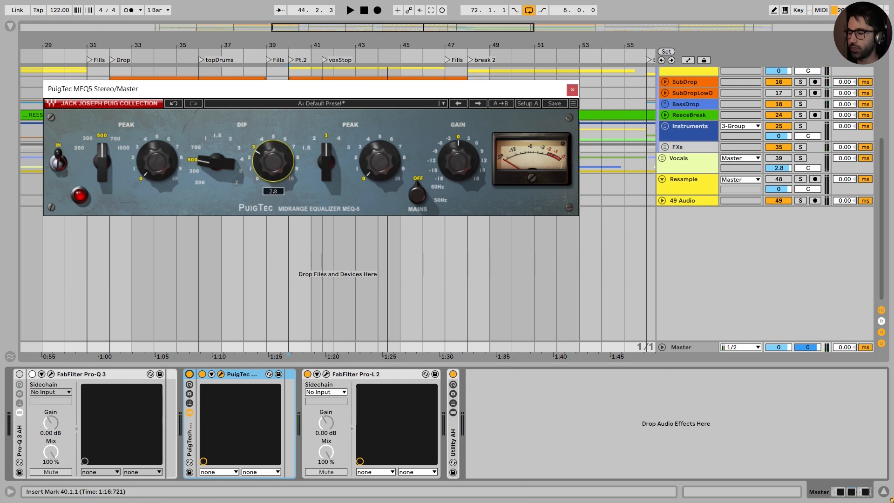
mouse_move(274, 161)
mouse_down()
mouse_move(274, 150)
mouse_move(274, 181)
mouse_move(274, 152)
mouse_up()
key(space)
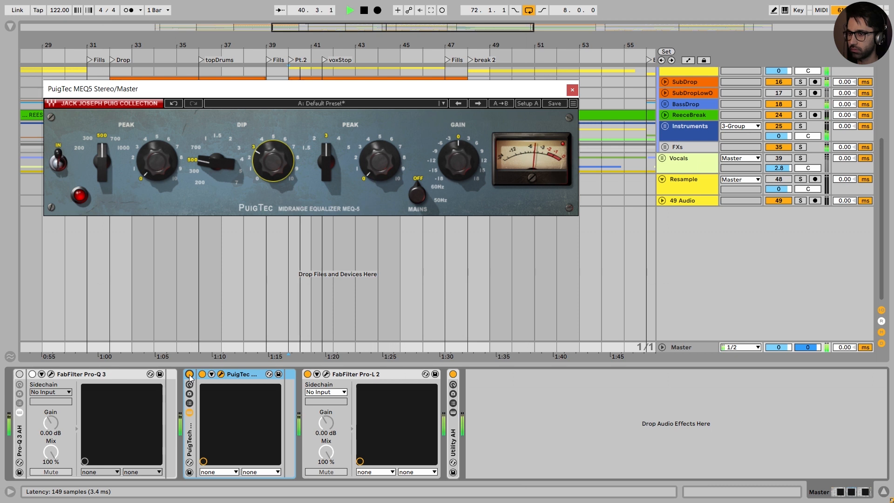
click(189, 374)
click(189, 375)
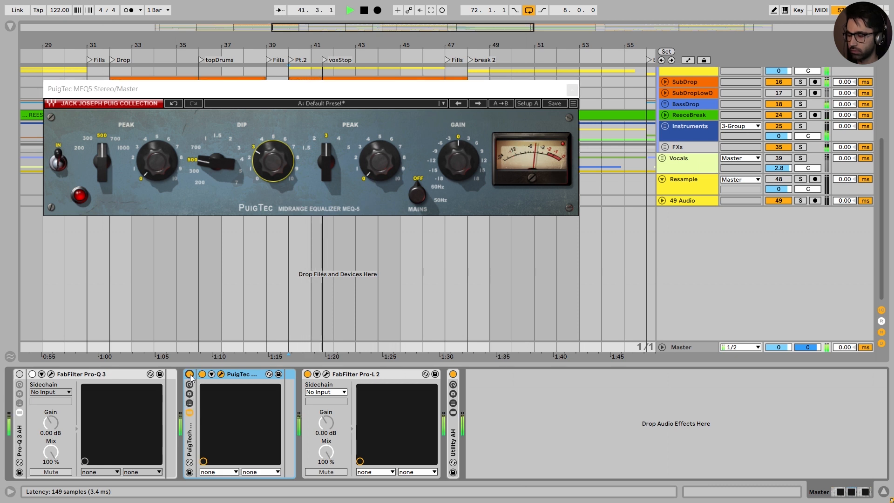
key(space)
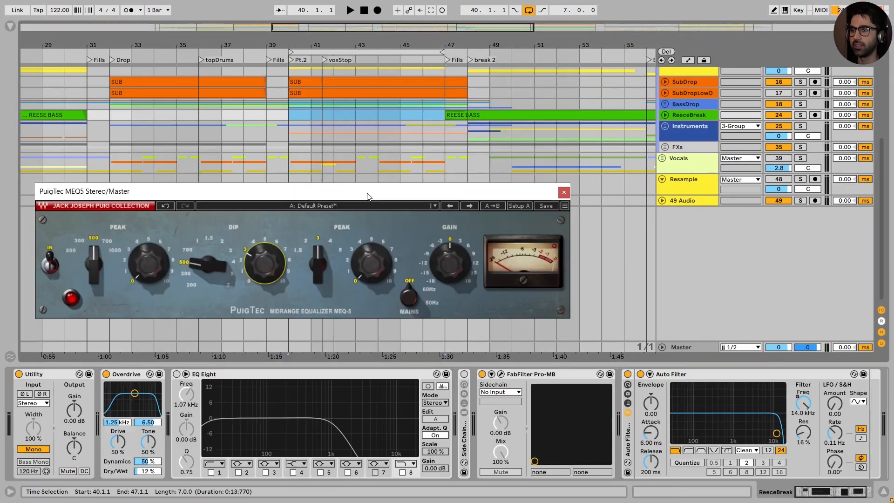
Step: Loop the section from 40.1.1 to 47.1.1 and alternate between the Pro-Q 3 and PuigTec racks during playback, finishing with PuigTec active
drag(358, 200, 384, 146)
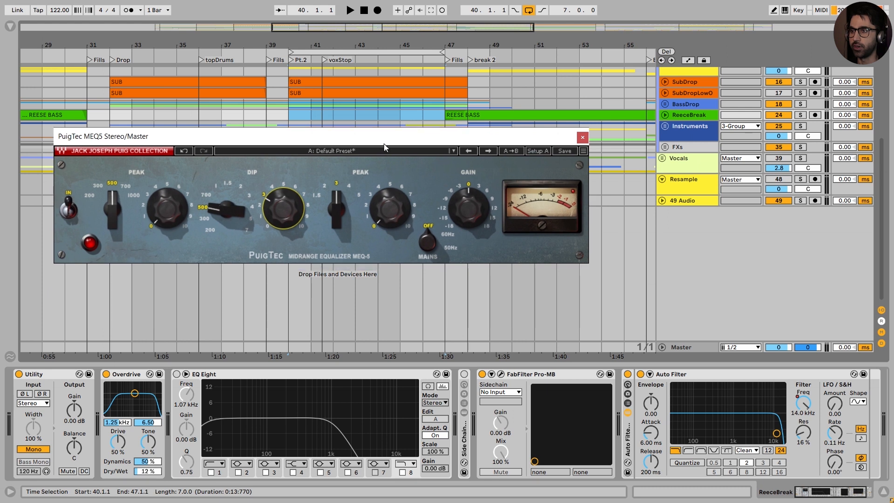
drag(384, 147, 388, 139)
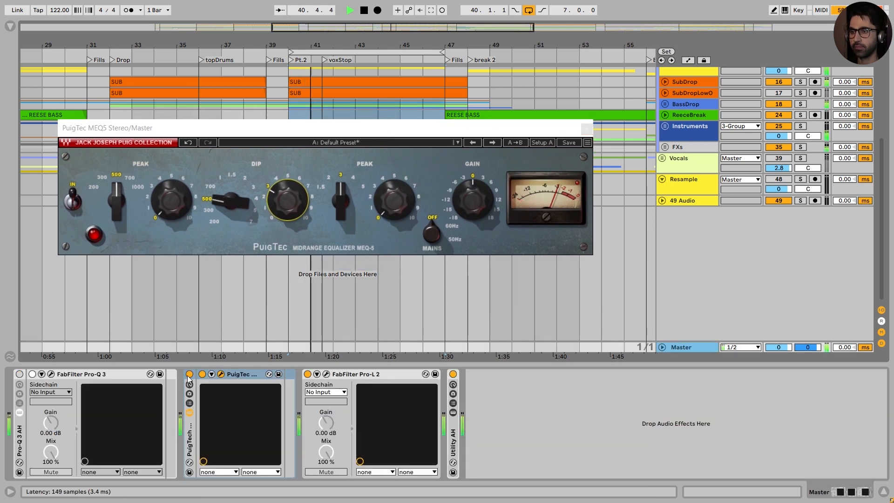
click(189, 375)
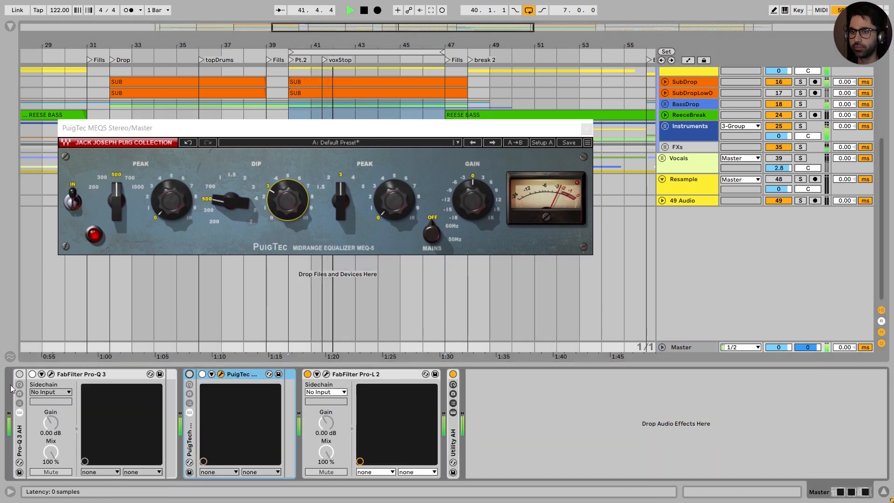
click(19, 374)
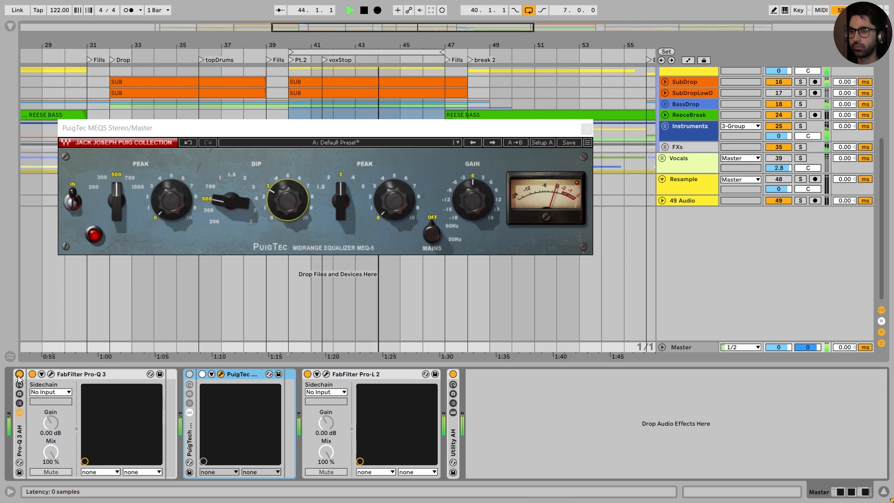
click(19, 374)
click(189, 374)
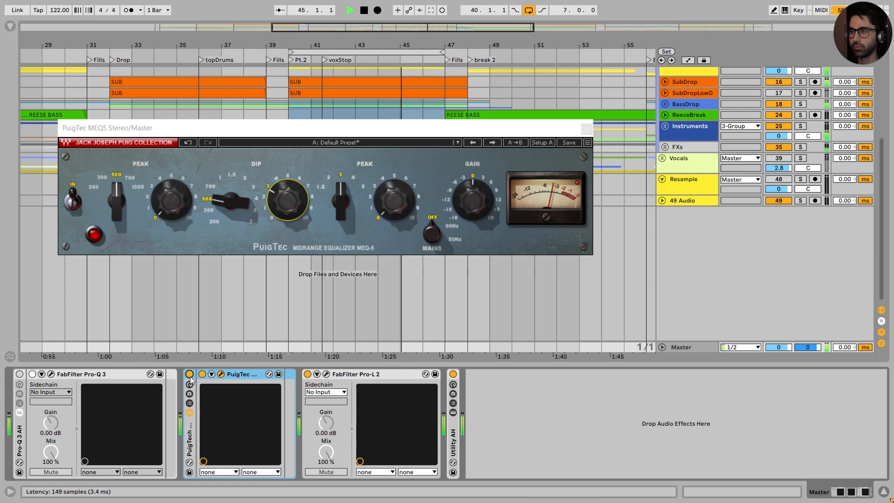
click(189, 373)
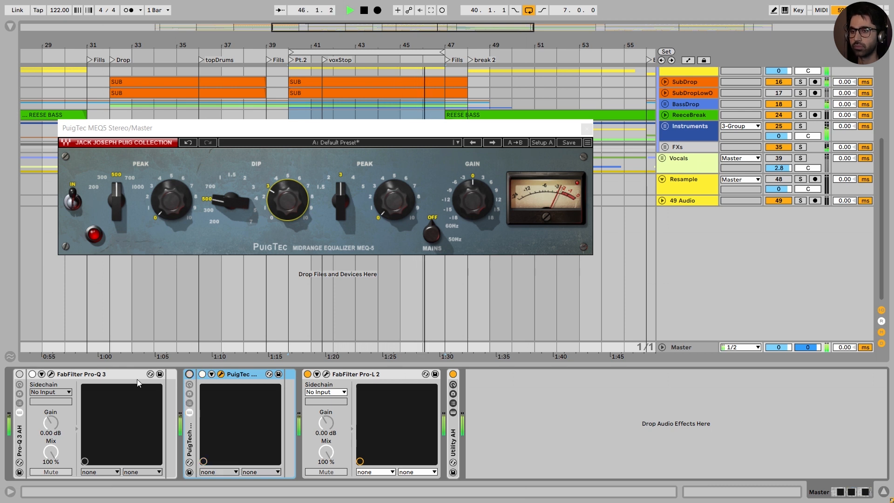
click(19, 374)
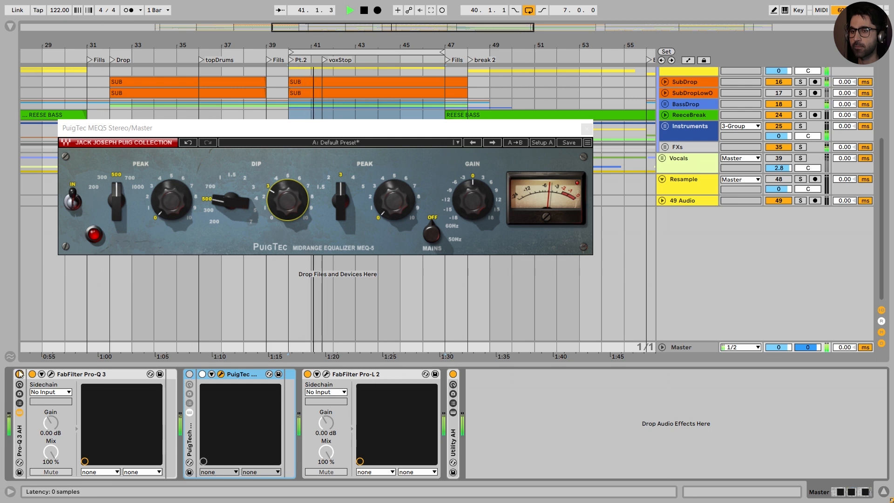
click(19, 373)
click(189, 374)
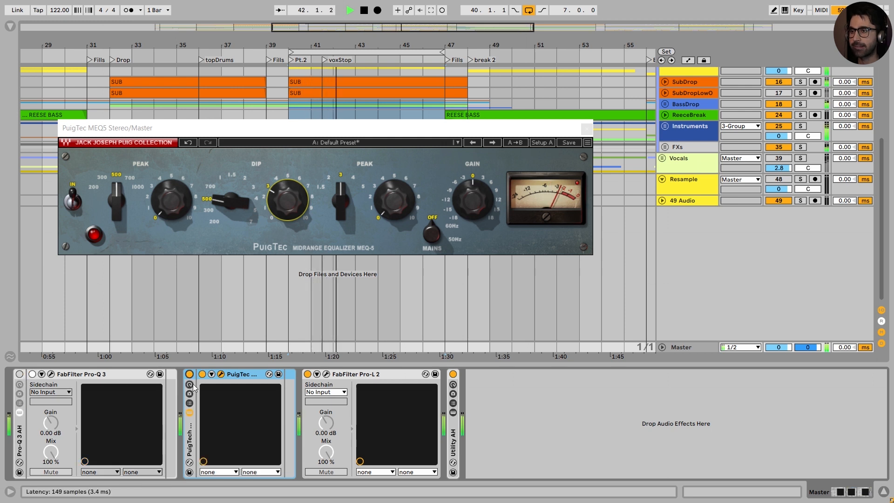
key(space)
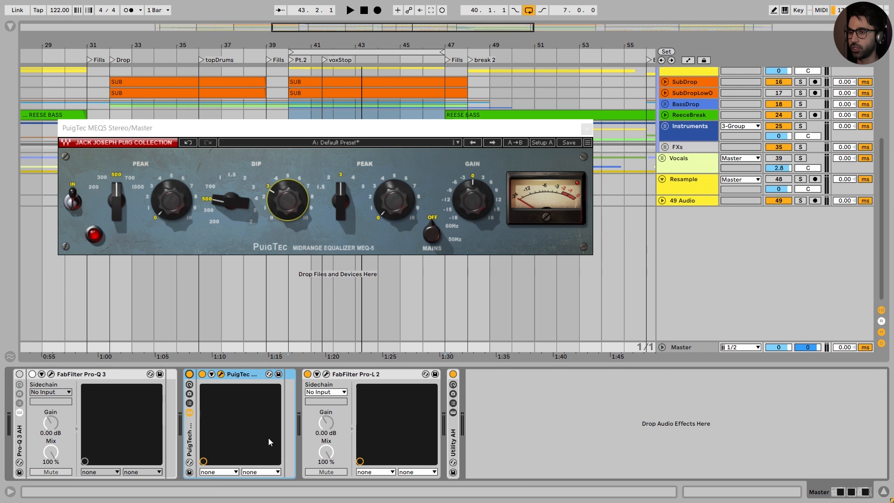
Step: With playback stopped, swap the active EQ from PuigTec to Pro-Q 3 and back to PuigTec
click(190, 374)
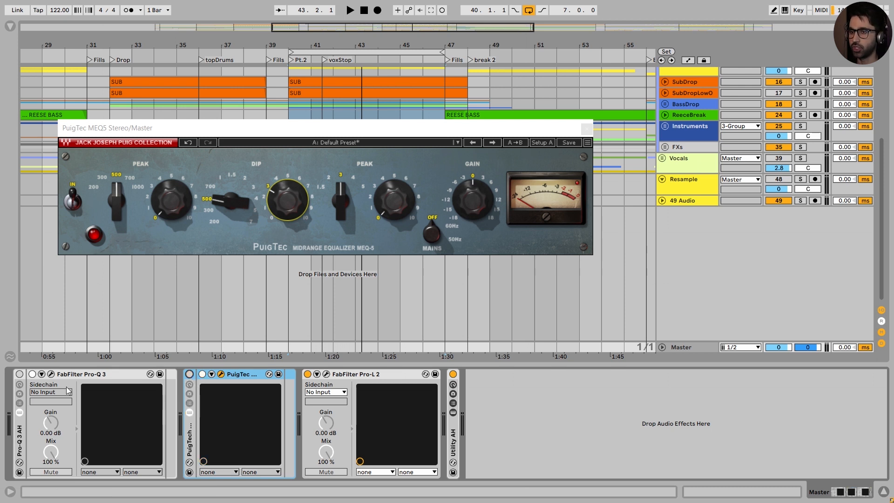
click(19, 373)
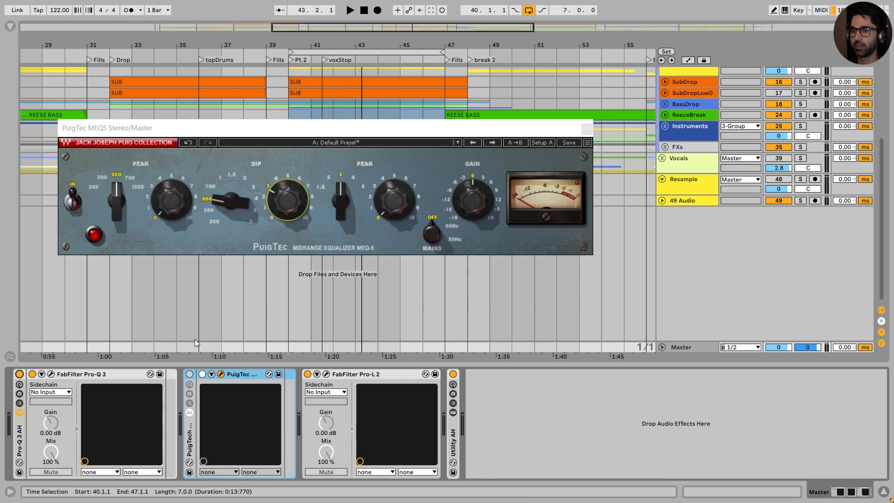
click(19, 374)
click(189, 373)
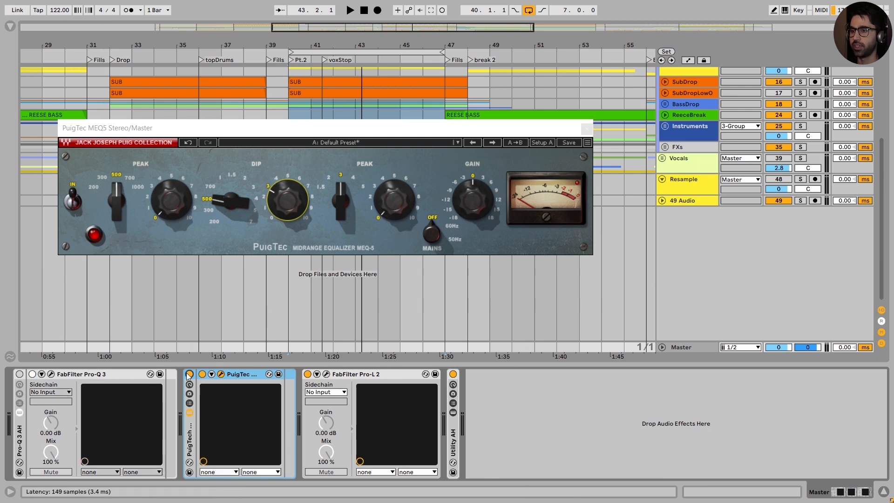
Step: Open Pro-L 2, play the loop to check its gain reduction, and place its window clear of the PuigTec's dip controls
click(326, 374)
key(space)
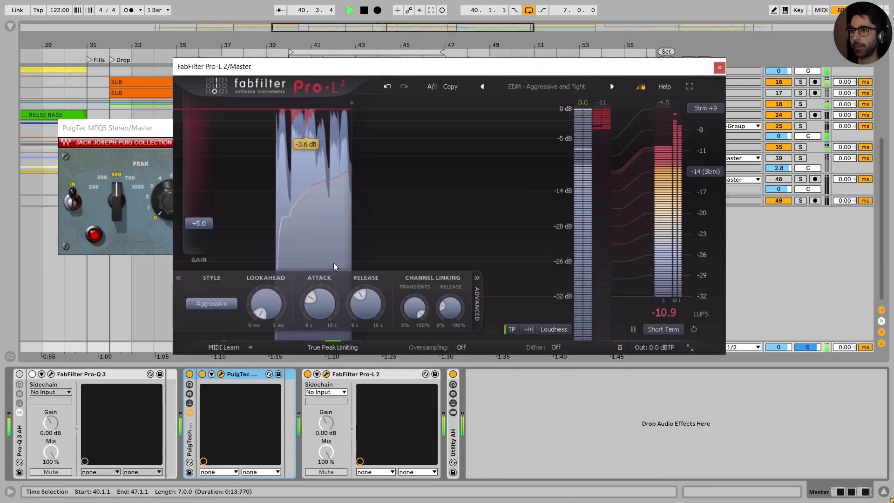
drag(437, 71, 554, 79)
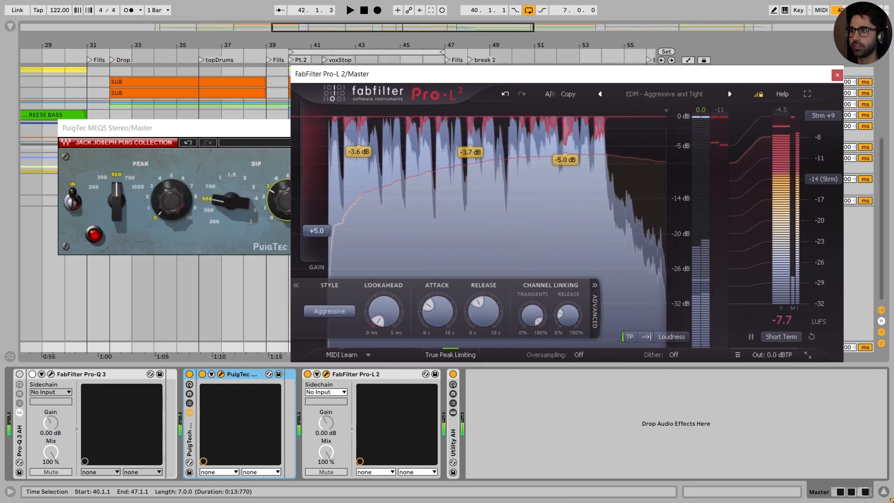
drag(425, 75, 471, 139)
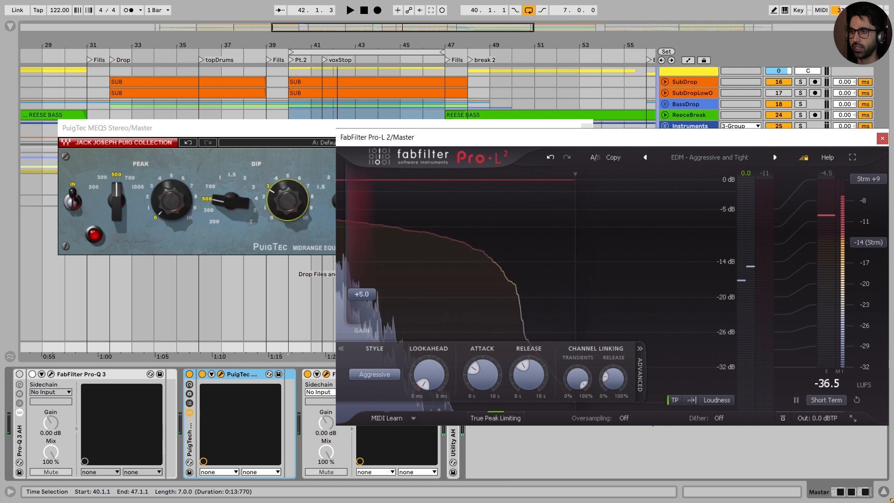
Step: Raise the PuigTec's dip amount slightly and play the loop to check the limiter's gain reduction in Pro-L 2
click(288, 200)
drag(288, 200, 288, 195)
click(685, 144)
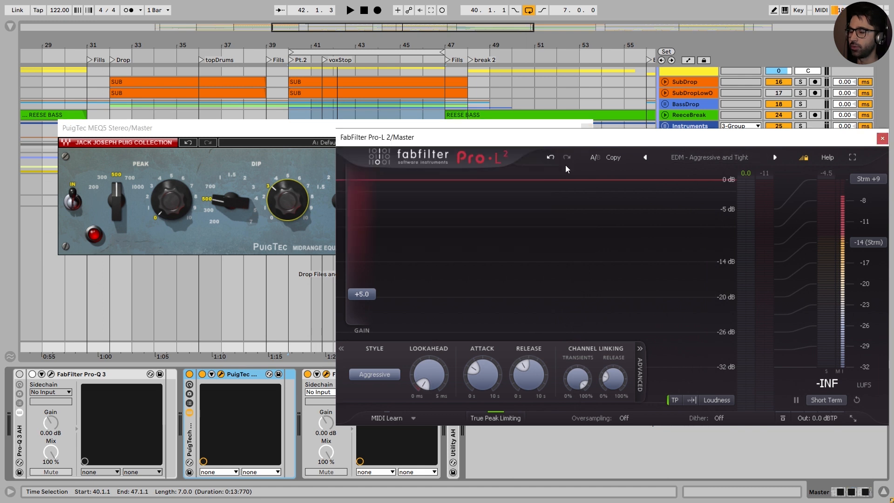
key(space)
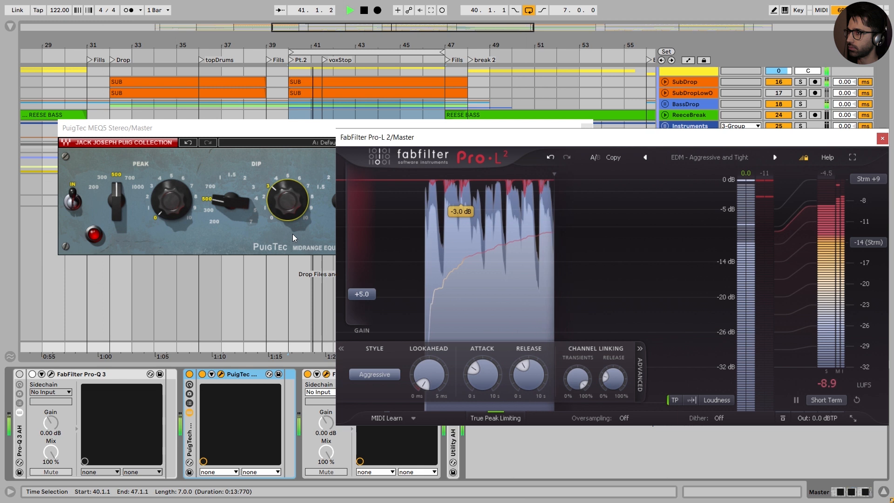
key(space)
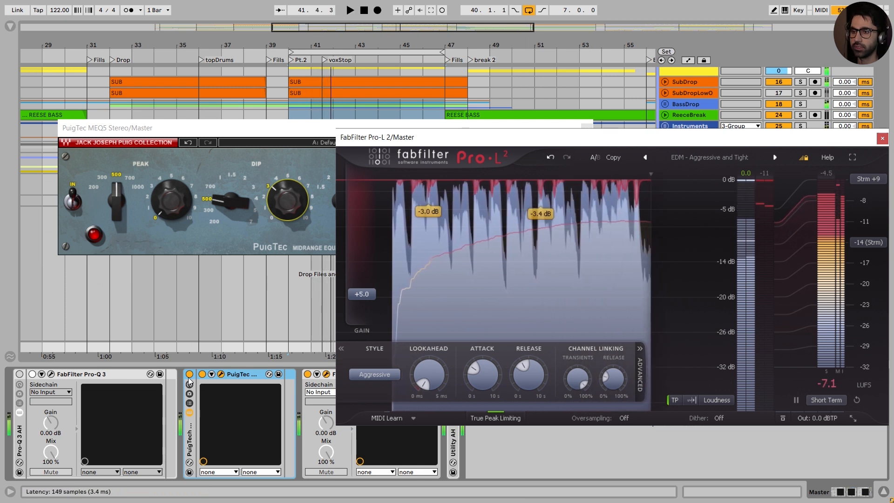
Step: Play the loop with the PuigTec rack bypassed and again with it enabled to compare the limiter's gain reduction
click(190, 374)
key(space)
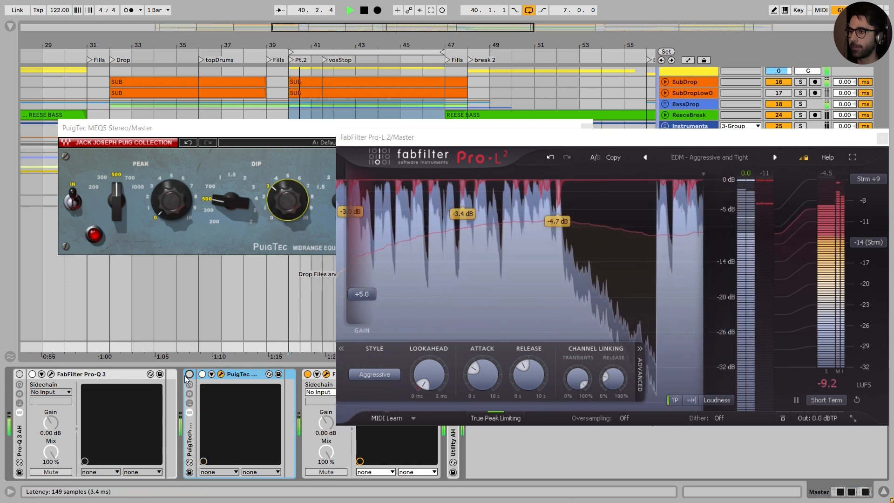
key(space)
click(190, 375)
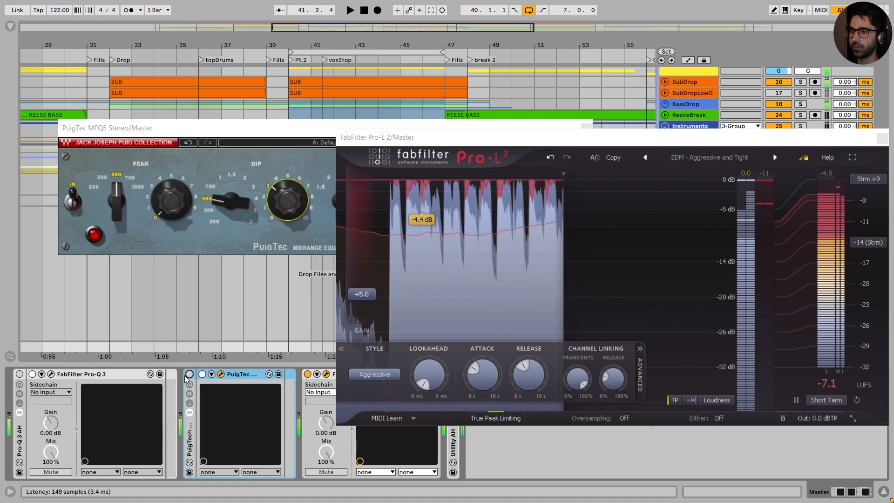
key(space)
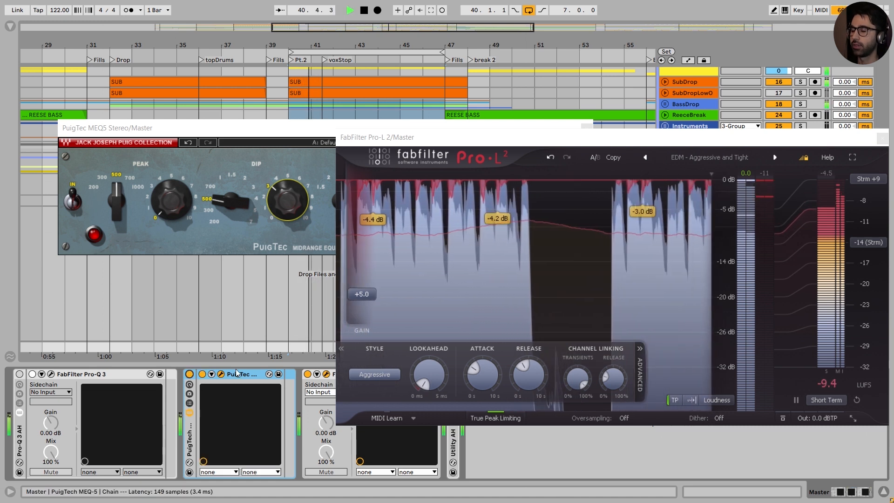
key(space)
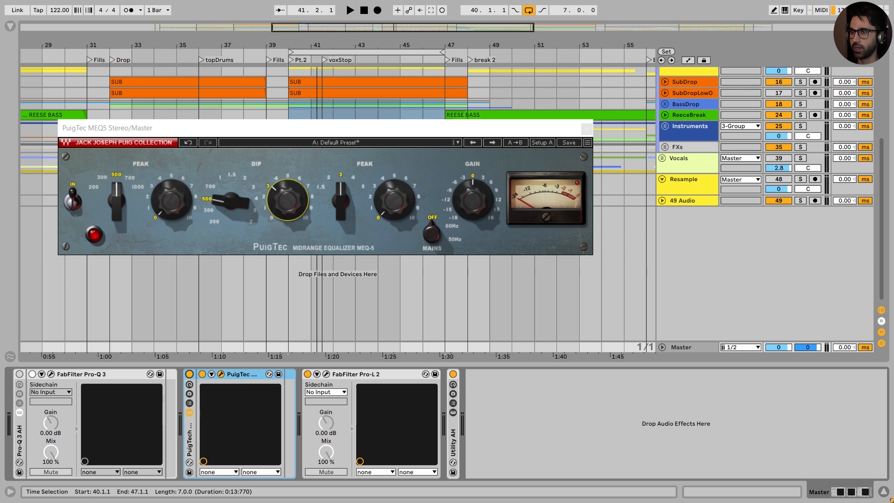
Step: Open Pro-Q 3 and arrange its window beside the PuigTec MEQ5 to compare the two EQs' controls
mouse_move(287, 200)
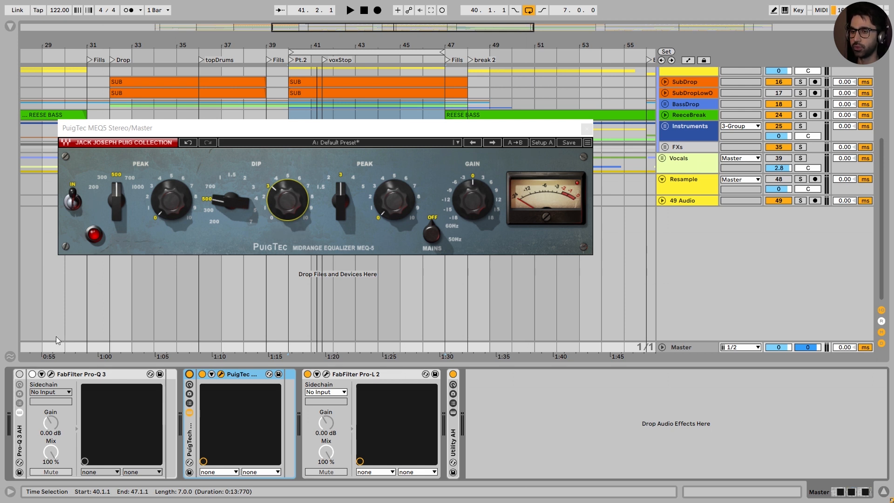
click(50, 375)
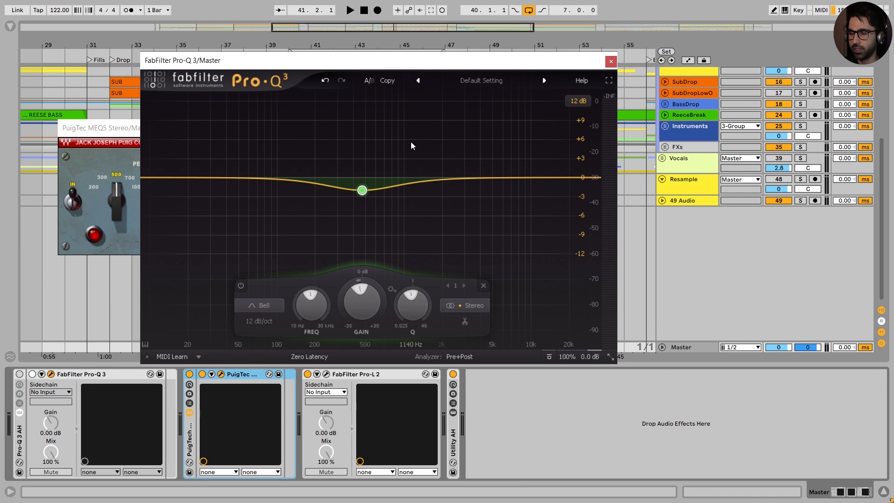
drag(356, 60, 549, 53)
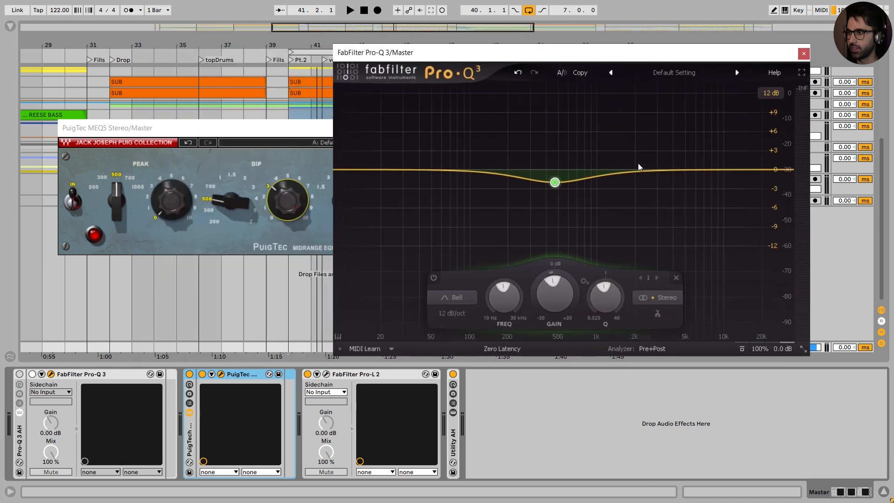
click(287, 135)
drag(433, 132, 405, 52)
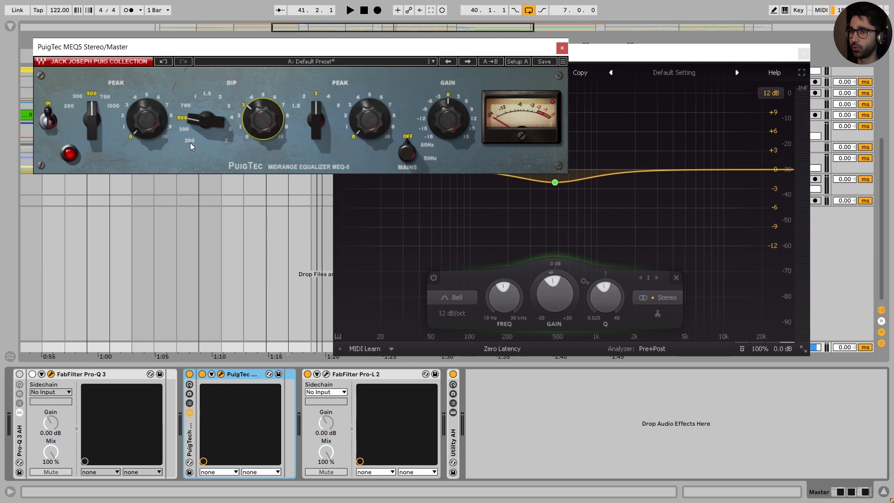
Step: Try a different gain on the Pro-Q 3's 470 Hz bell band and undo the change
click(624, 55)
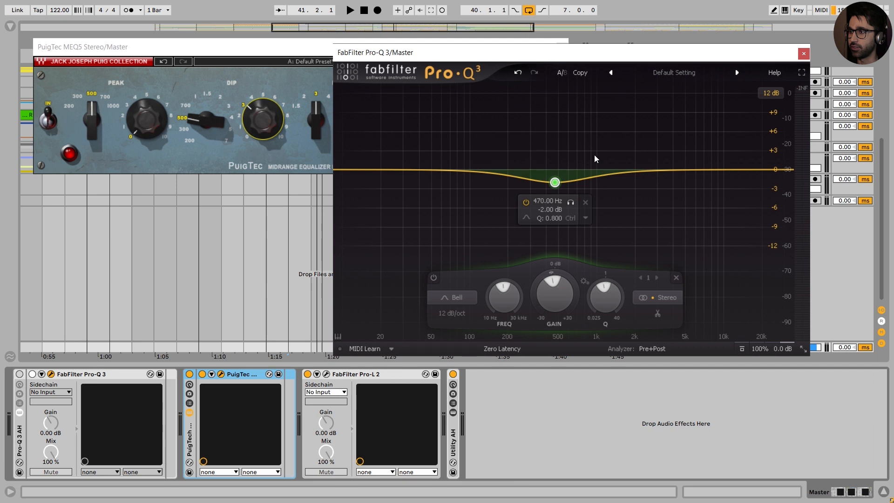
drag(559, 289, 557, 255)
click(516, 73)
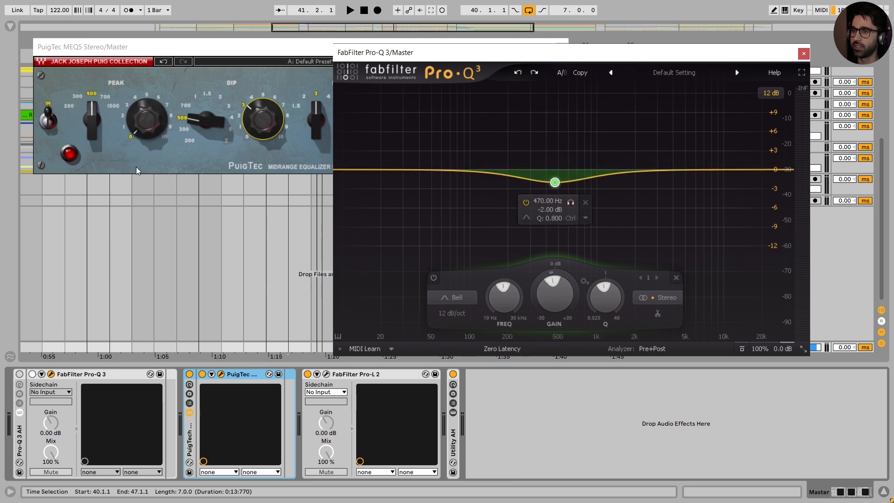